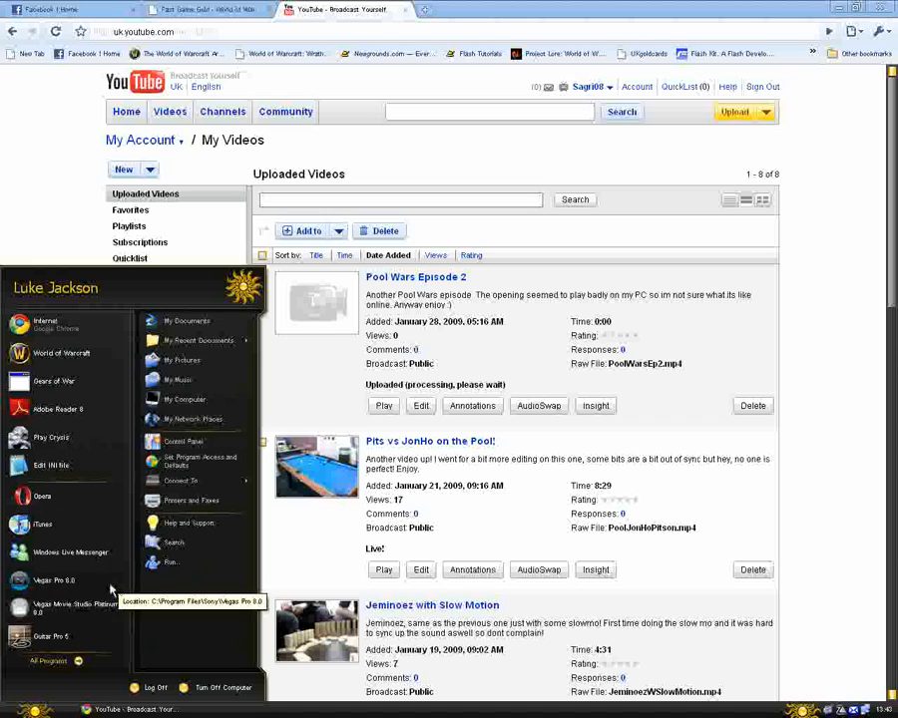
# Step: Launch Vegas Pro 8.0 and place a Default Text title at the start of the timeline, keeping its sample text
pyautogui.click(112, 589)
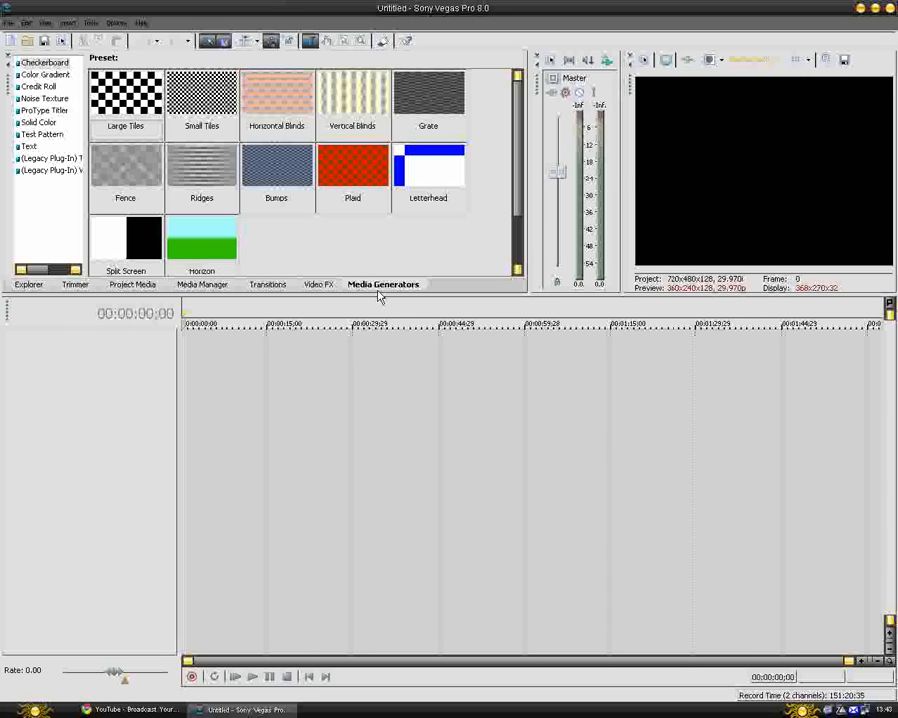
pyautogui.click(29, 146)
pyautogui.moveTo(137, 118); pyautogui.dragTo(201, 356)
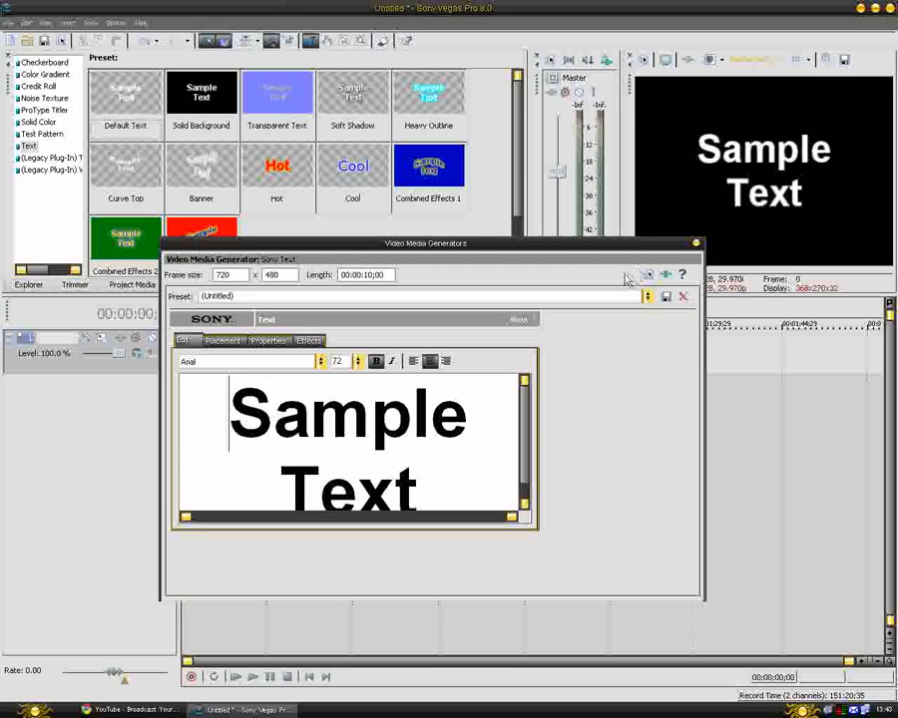
pyautogui.click(695, 245)
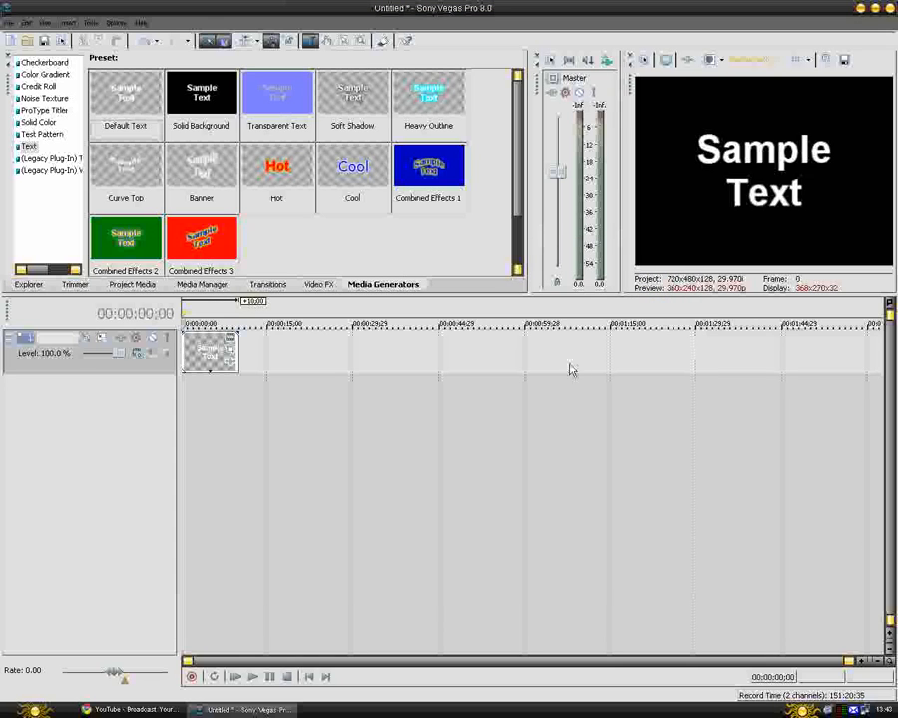
# Step: Shrink the text event's pan/crop frame through its centre to about -23 × -15 at the start of the event
pyautogui.click(231, 352)
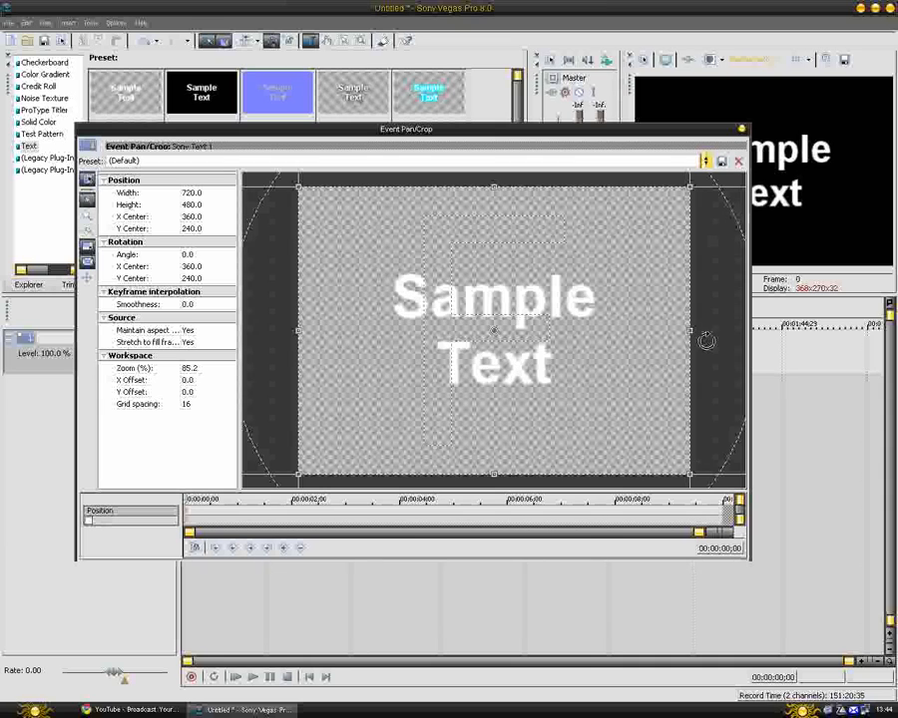
pyautogui.moveTo(573, 126); pyautogui.dragTo(539, 171)
pyautogui.moveTo(714, 608); pyautogui.dragTo(794, 662)
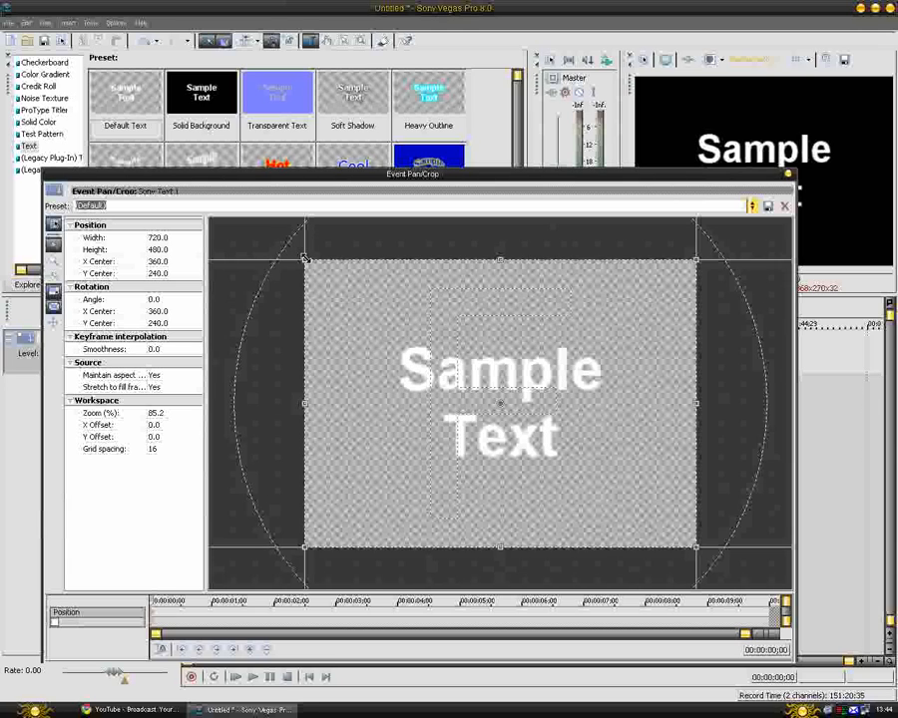
pyautogui.moveTo(305, 258); pyautogui.dragTo(486, 405)
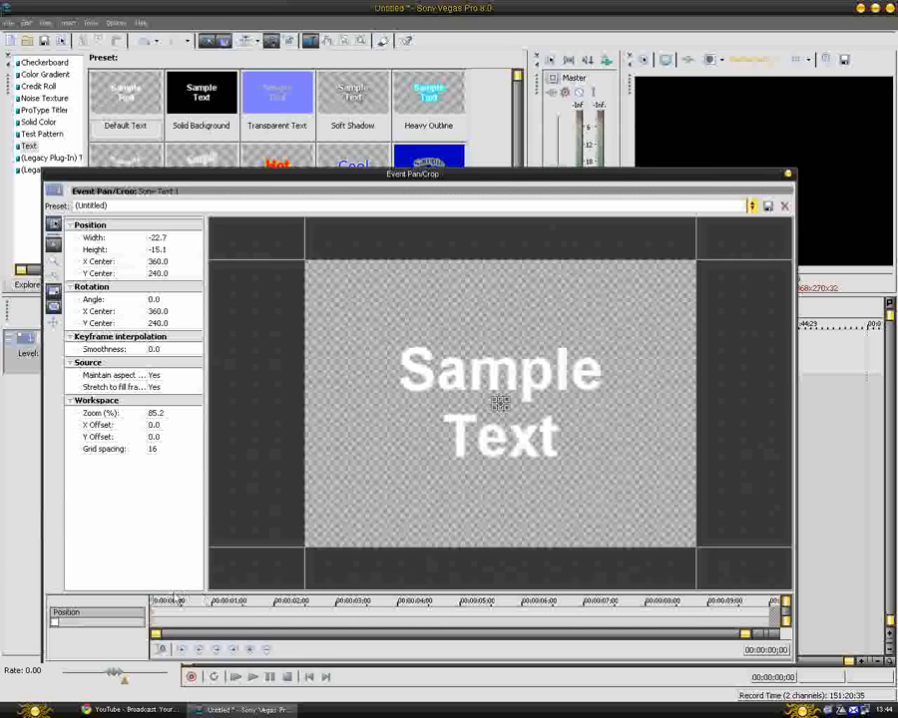
# Step: Enlarge the pan/crop frame to about -5,760 × -3,840 with a rotation of about -180.4° at 10 seconds, and play back the animation
pyautogui.moveTo(157, 602); pyautogui.dragTo(795, 600)
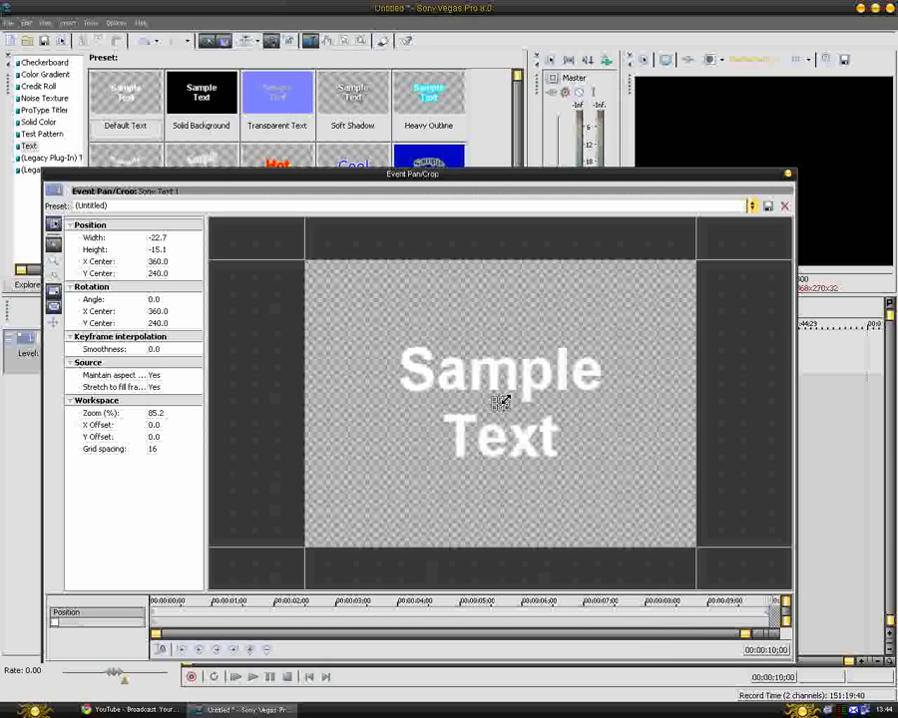
pyautogui.moveTo(509, 400); pyautogui.dragTo(356, 440)
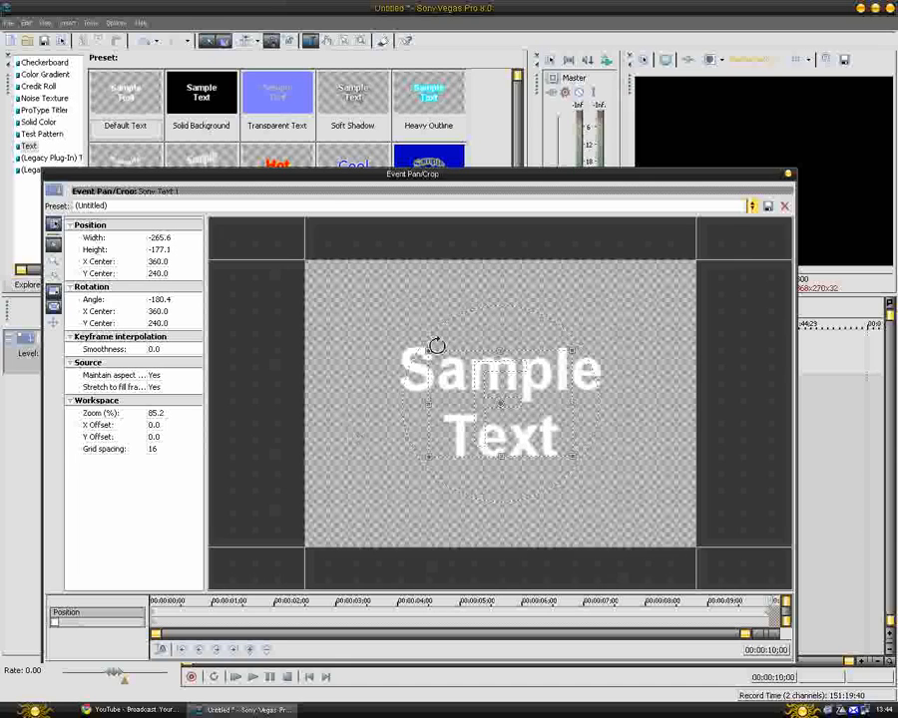
pyautogui.moveTo(424, 352); pyautogui.dragTo(299, 257)
pyautogui.scroll(-8, 538, 423)
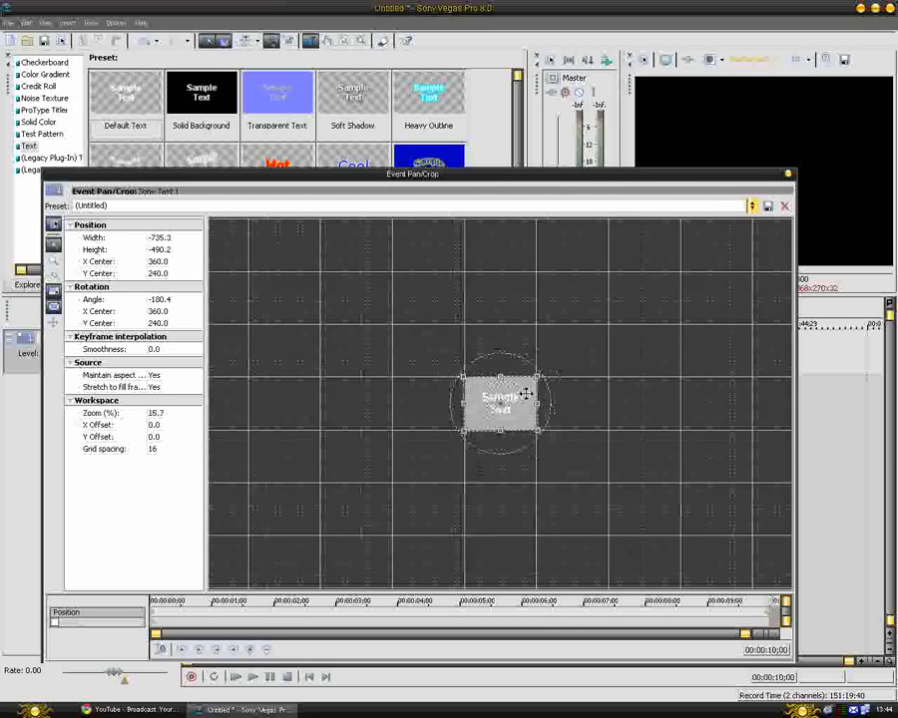
pyautogui.moveTo(469, 382); pyautogui.dragTo(222, 206)
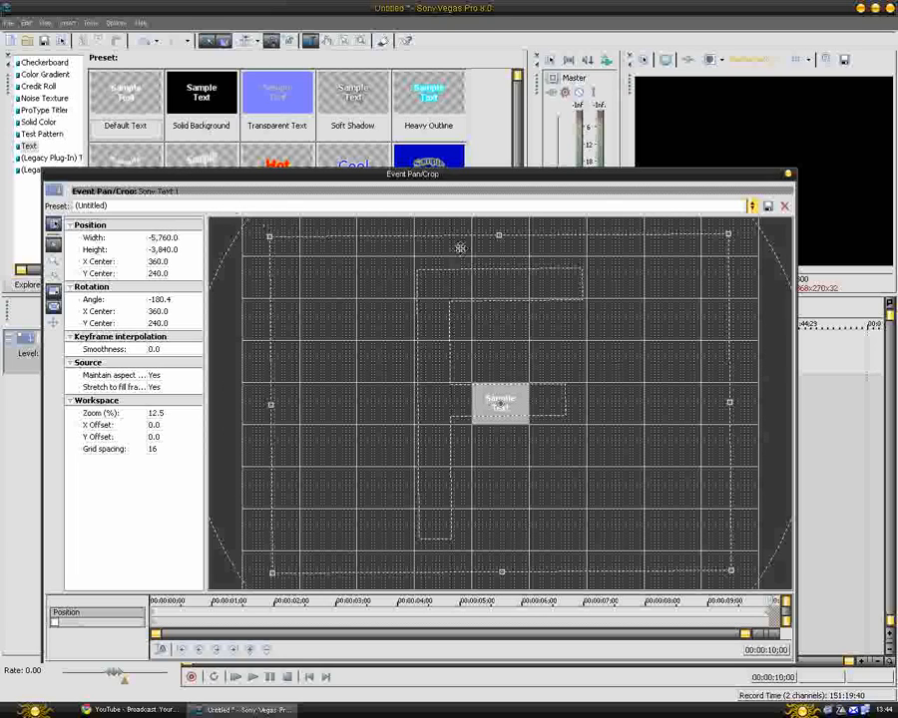
pyautogui.click(788, 175)
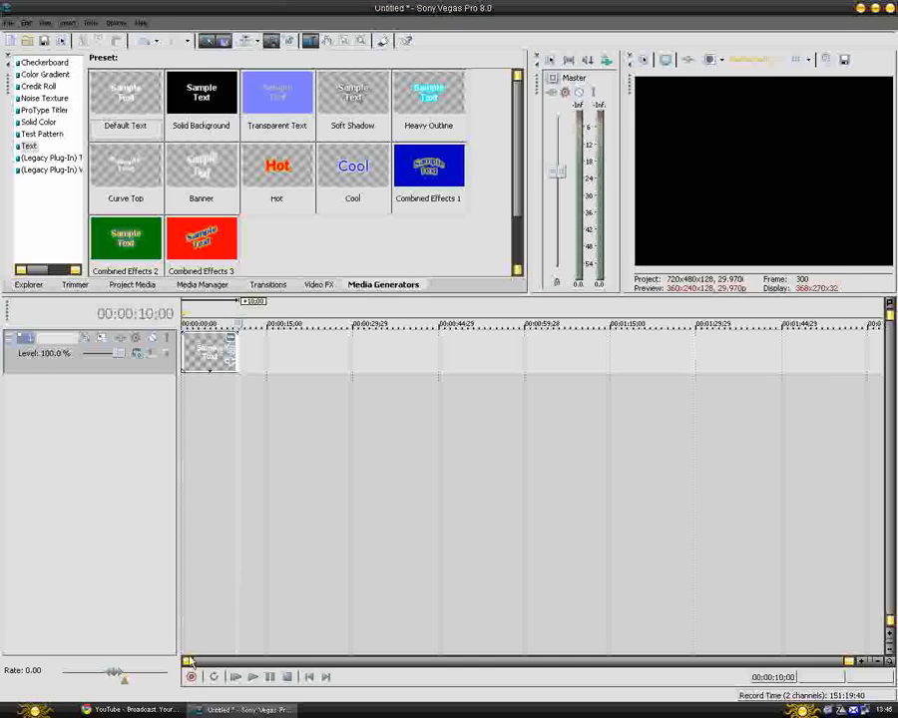
pyautogui.click(236, 677)
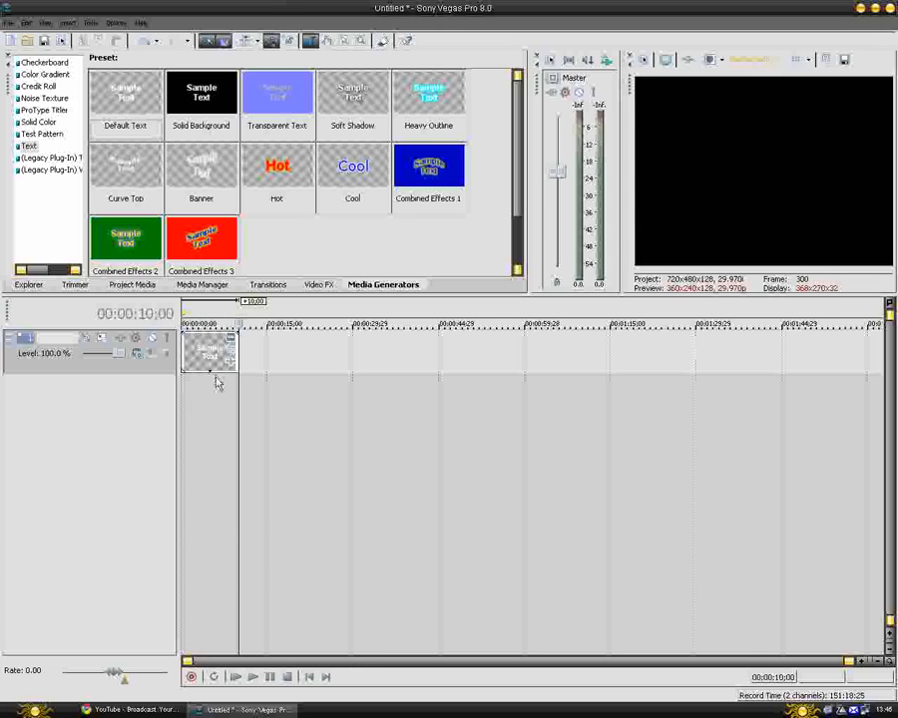
# Step: Delete the animated text event and place a new Default Text title at the start of the timeline
pyautogui.click(206, 360)
pyautogui.press('Delete')
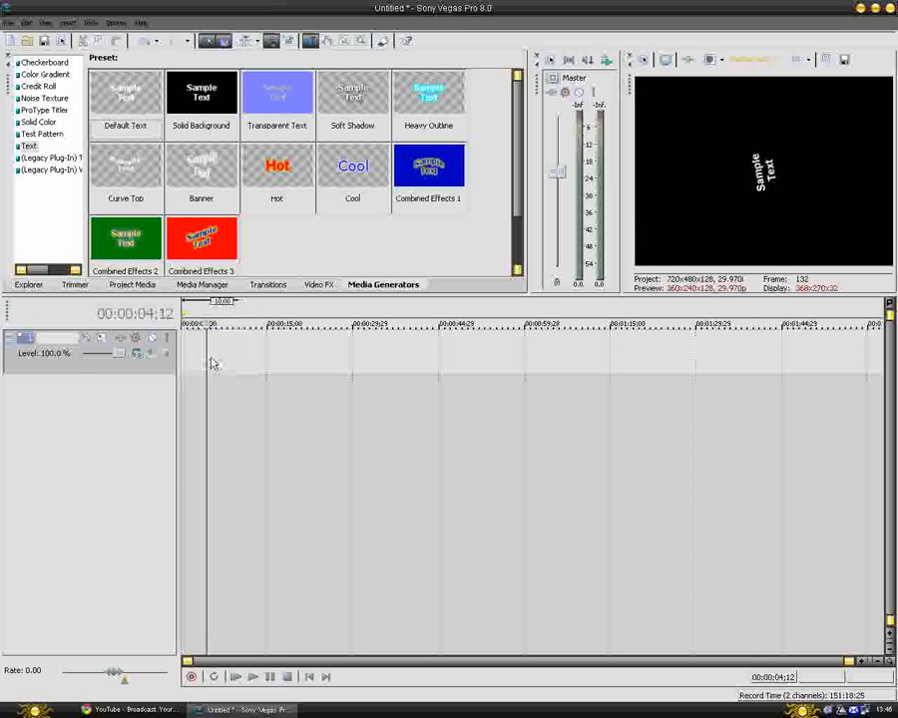
pyautogui.moveTo(115, 121); pyautogui.dragTo(196, 363)
pyautogui.click(695, 242)
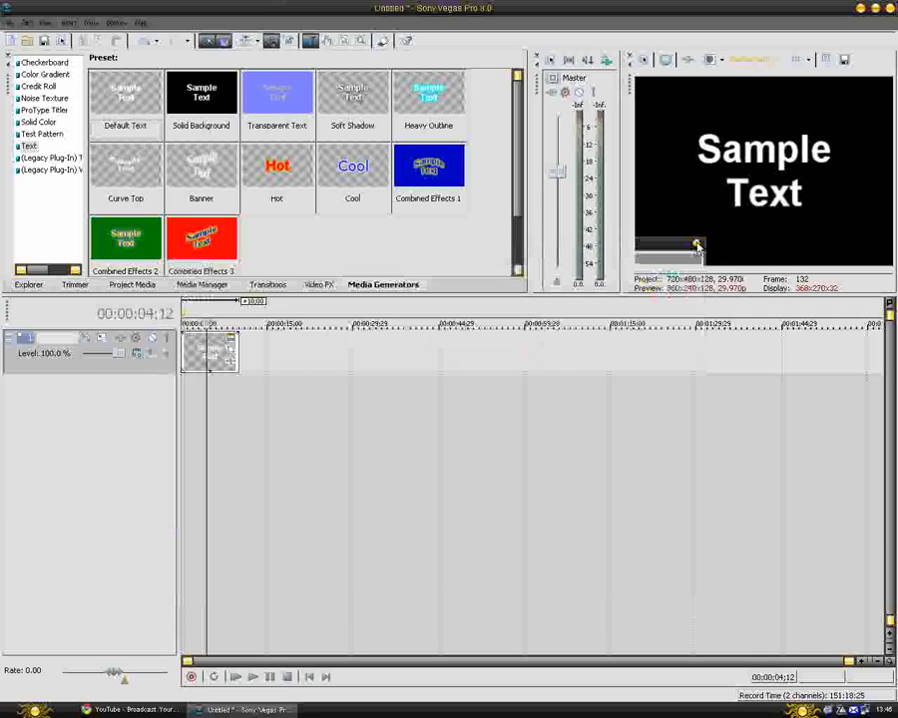
# Step: Shrink the new text event's pan/crop frame to about 37 × 25 around its centre at the first frame
pyautogui.click(230, 353)
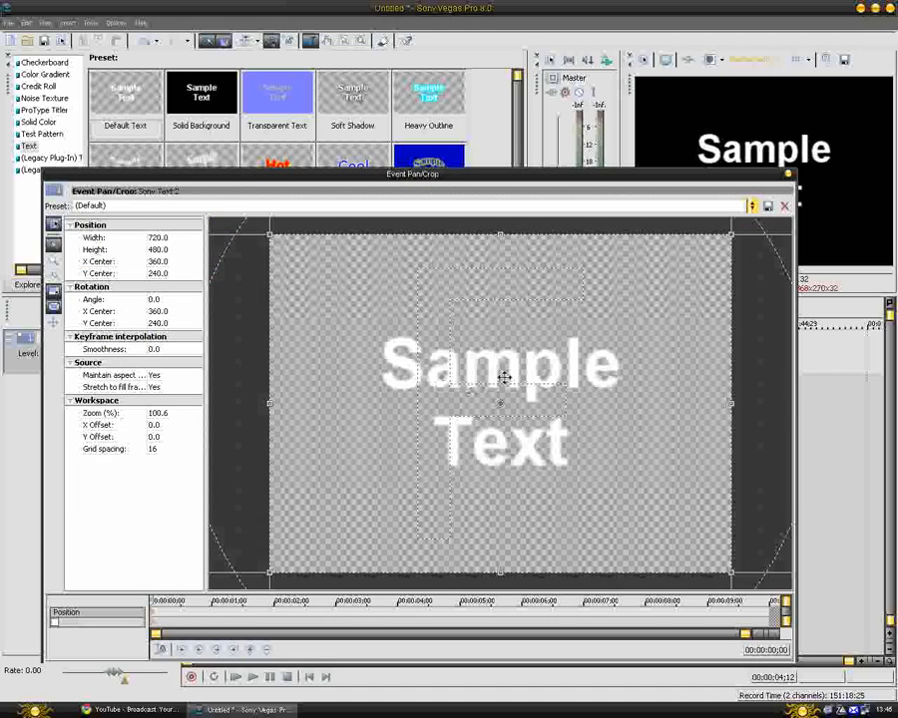
pyautogui.scroll(-3, 504, 377)
pyautogui.moveTo(364, 301); pyautogui.dragTo(487, 399)
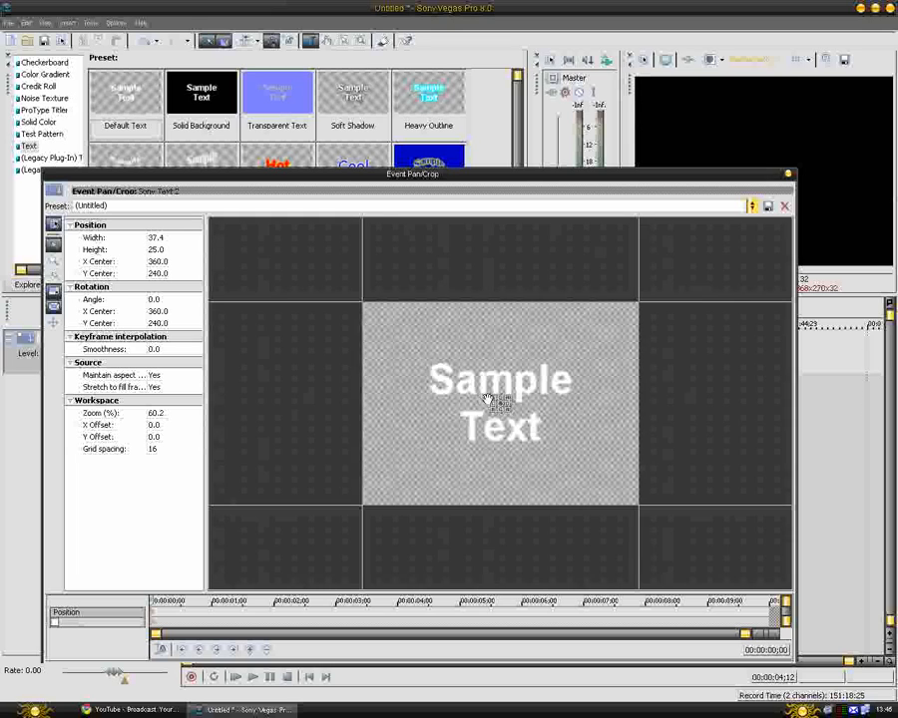
# Step: Enlarge the pan/crop frame far beyond the image at 10 seconds without rotating it, and play back the zoom-out
pyautogui.click(771, 618)
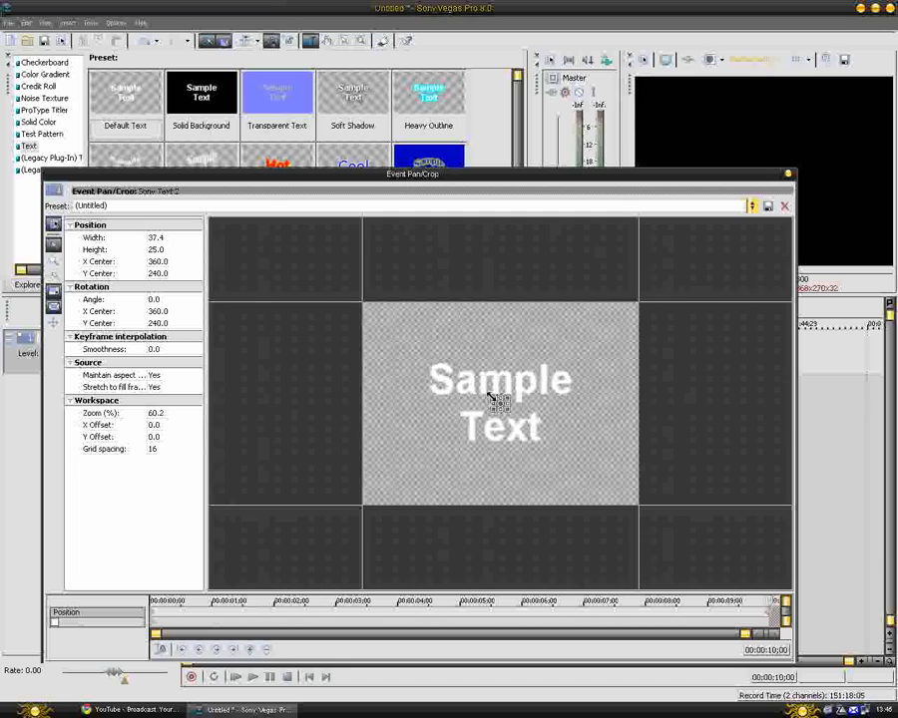
pyautogui.moveTo(489, 397); pyautogui.dragTo(250, 236)
pyautogui.scroll(-5, 373, 387)
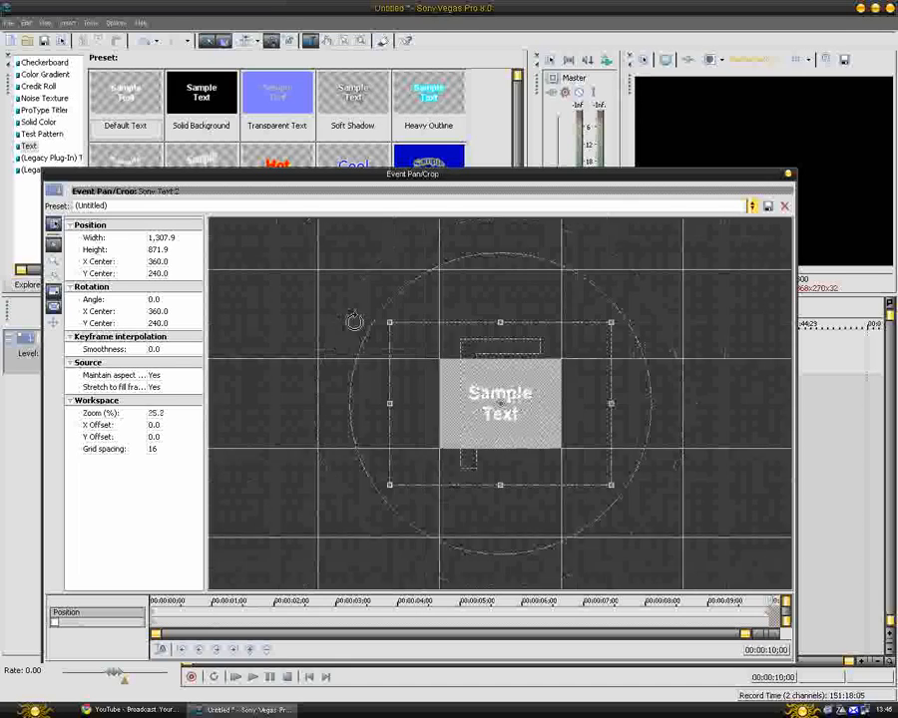
pyautogui.scroll(-4, 355, 317)
pyautogui.moveTo(446, 366); pyautogui.dragTo(216, 145)
pyautogui.click(788, 174)
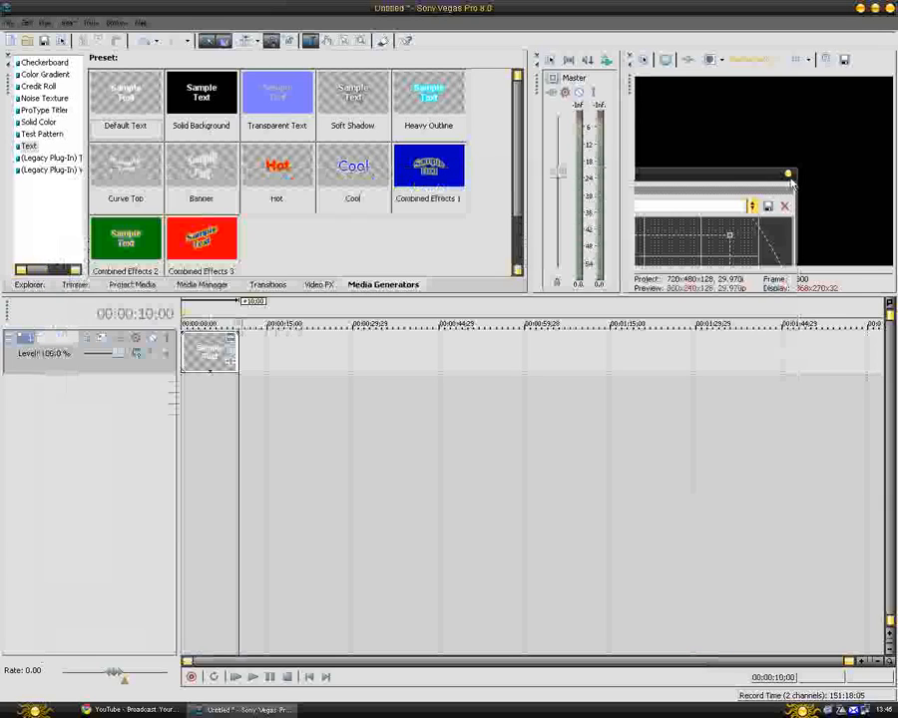
pyautogui.click(253, 676)
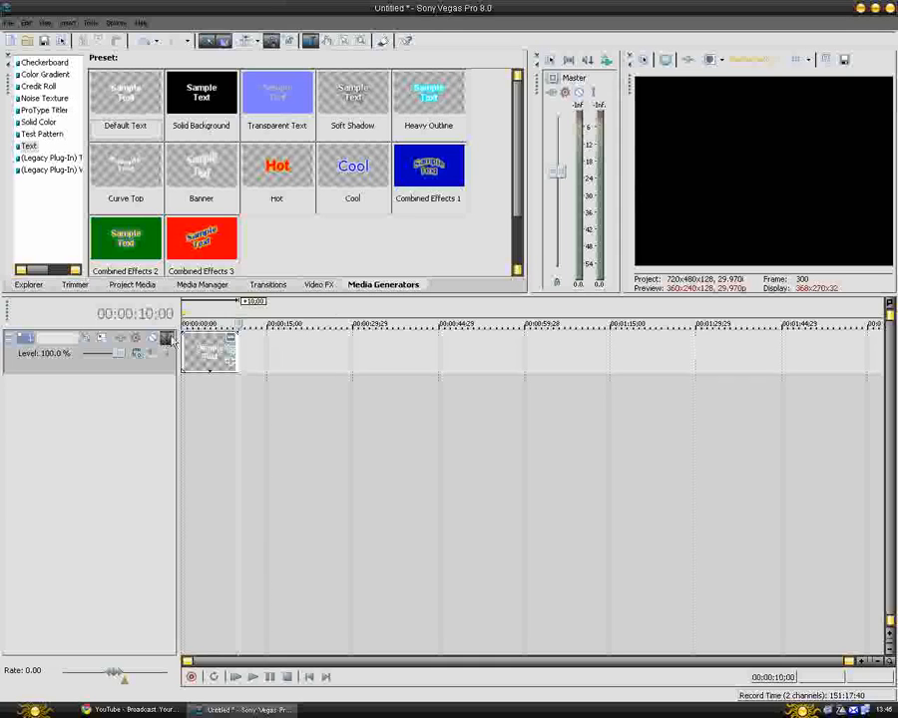
# Step: Start a new project without saving the current one and place a Default Text title at the start of the timeline
pyautogui.click(11, 41)
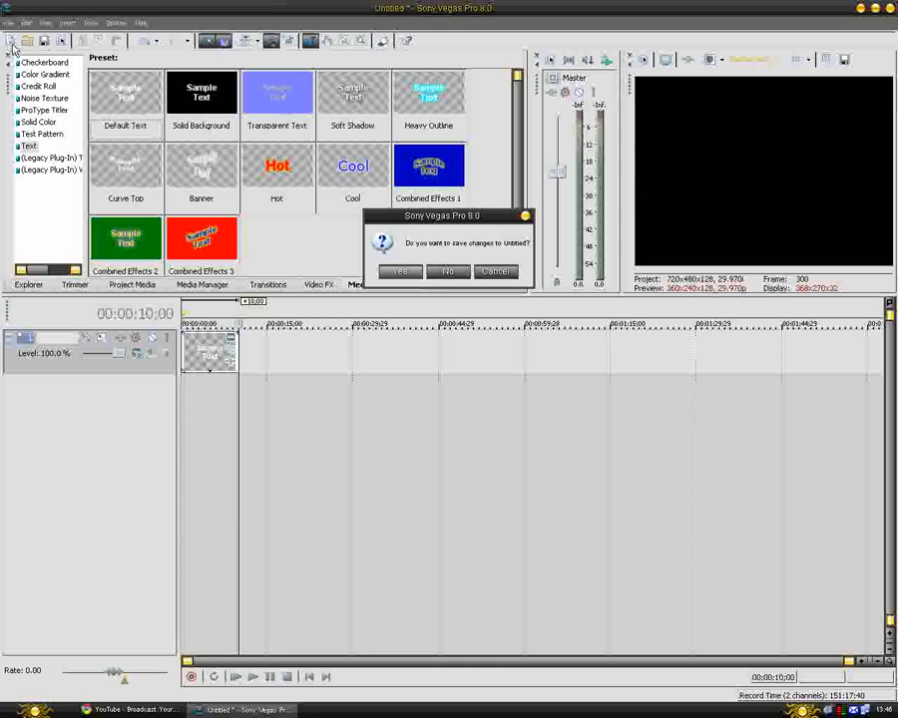
pyautogui.click(448, 275)
pyautogui.moveTo(104, 94); pyautogui.dragTo(189, 375)
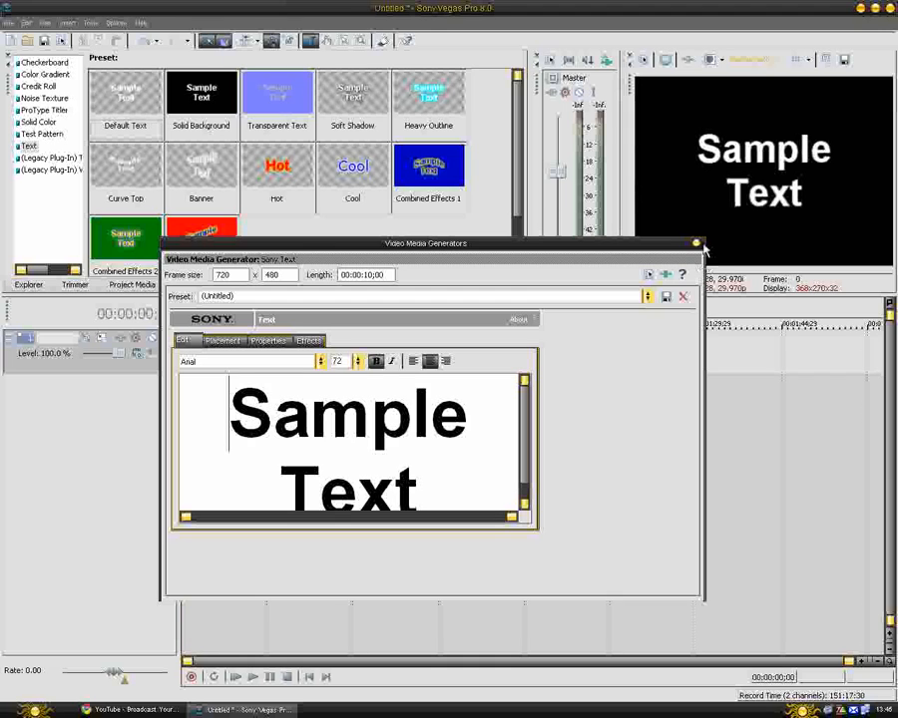
pyautogui.click(697, 242)
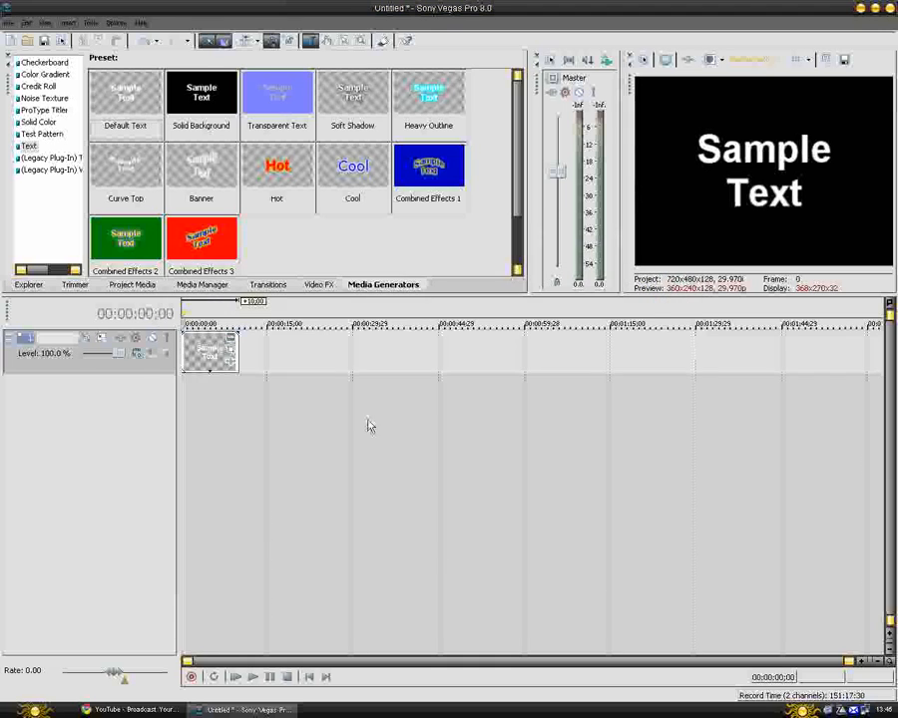
# Step: Set the track's compositing mode to 3D Source Alpha and tilt the track to an X orientation of about -43.8 in Track Motion
pyautogui.click(137, 355)
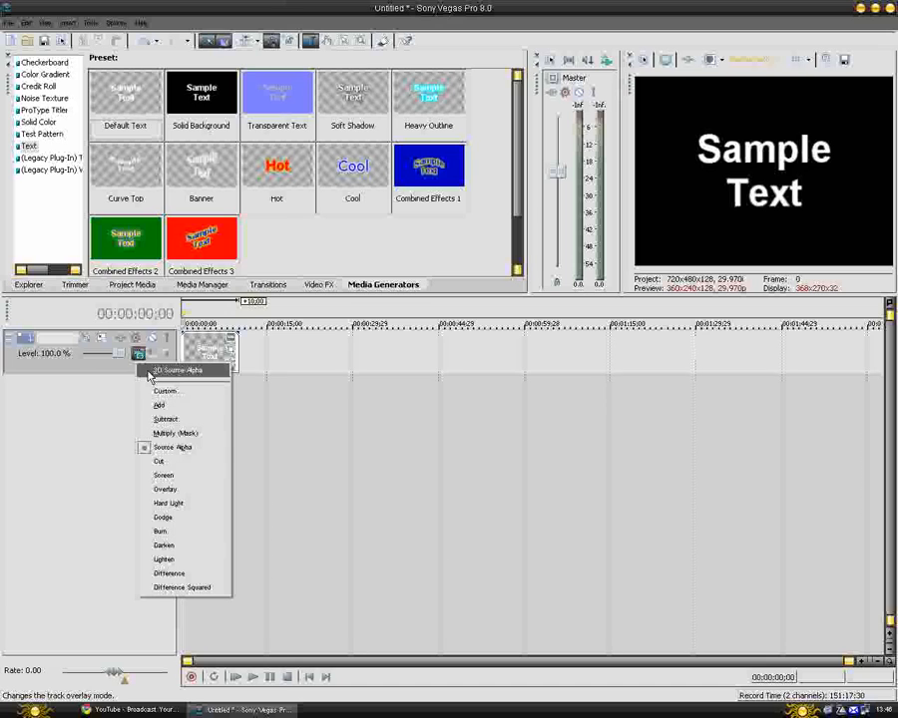
pyautogui.click(149, 374)
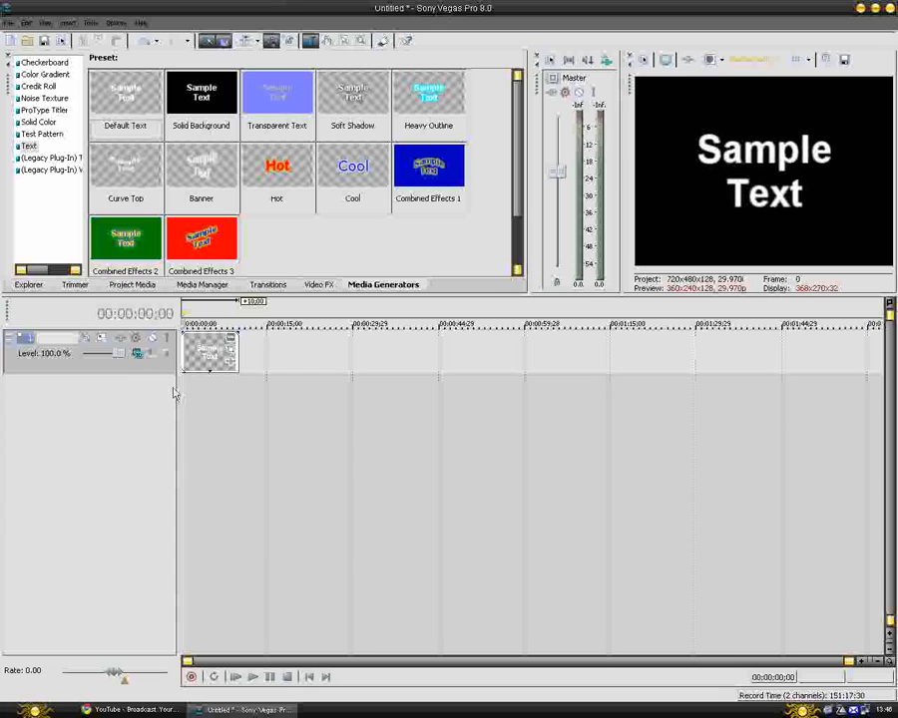
pyautogui.click(104, 343)
pyautogui.moveTo(288, 267); pyautogui.dragTo(446, 160)
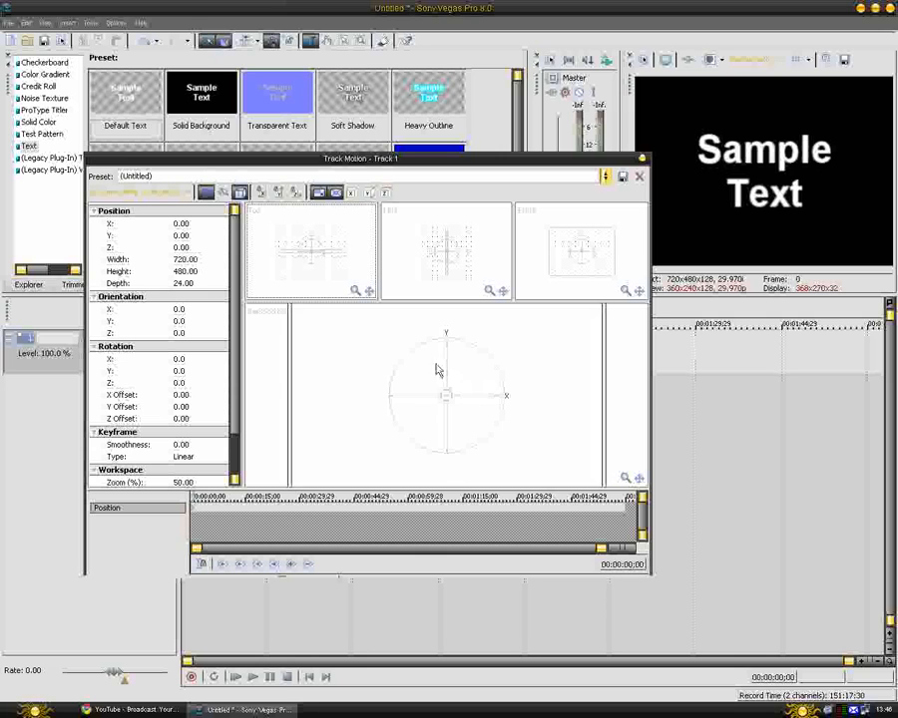
pyautogui.moveTo(445, 366); pyautogui.dragTo(447, 333)
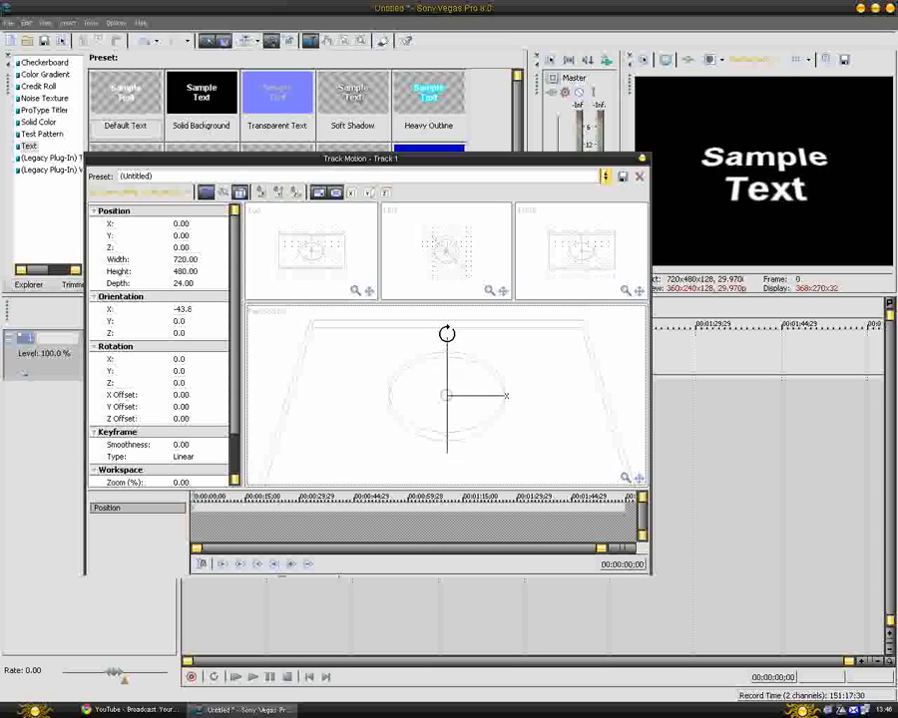
pyautogui.click(643, 159)
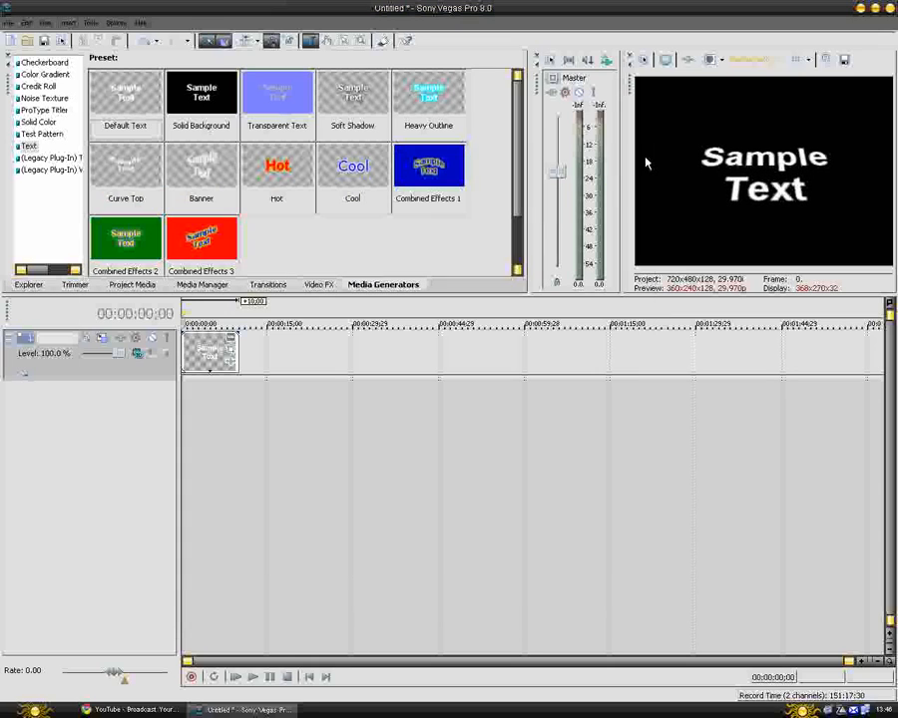
# Step: Move the text event's pan/crop frame directly above the image at the first frame, with its Y centre at about -242
pyautogui.click(230, 352)
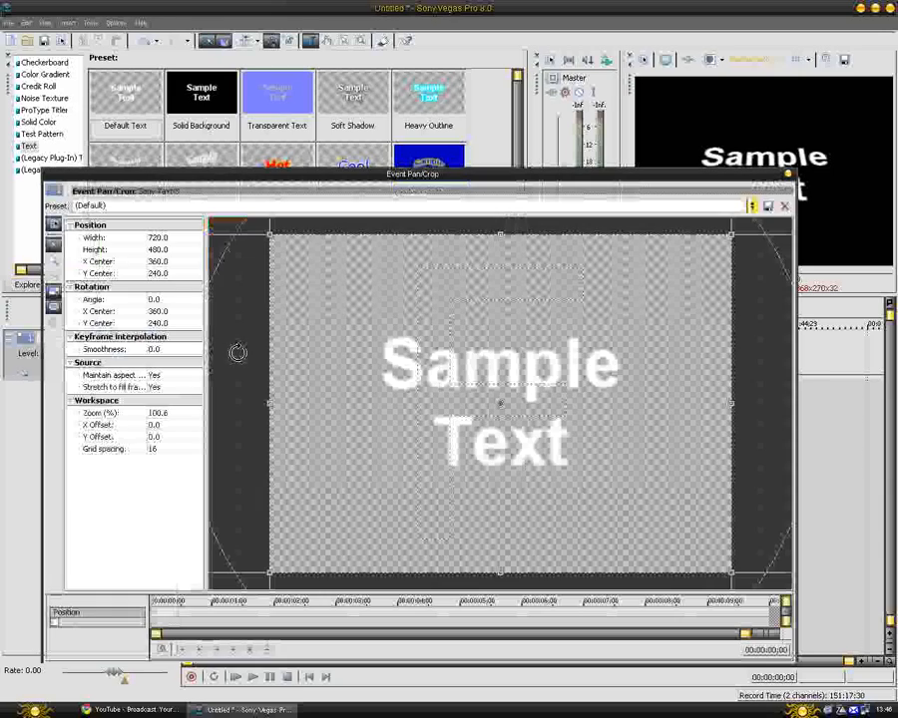
pyautogui.moveTo(439, 170); pyautogui.dragTo(439, 103)
pyautogui.scroll(-6, 555, 356)
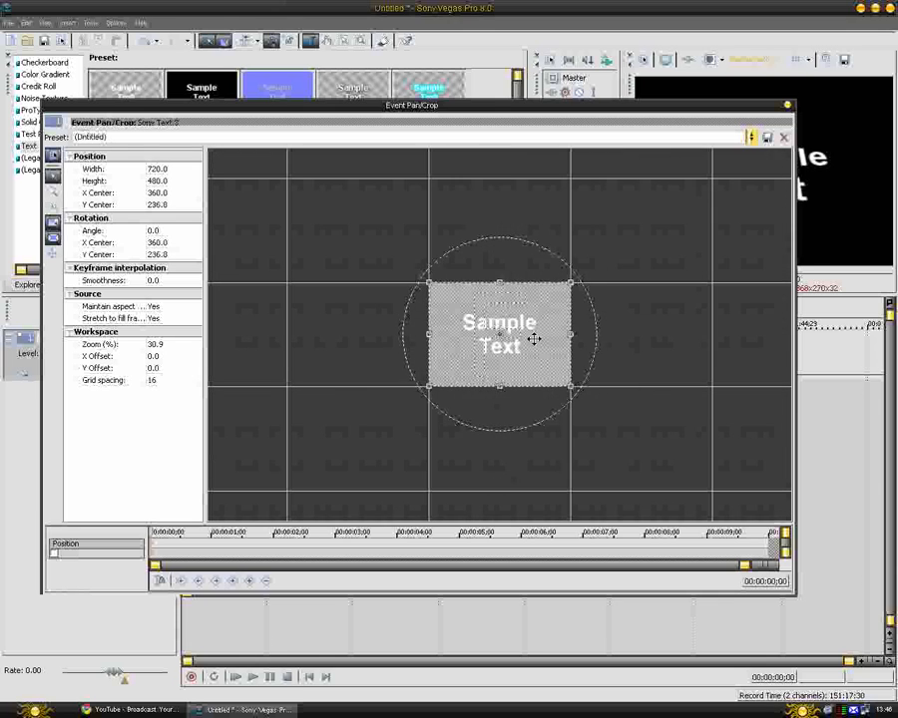
pyautogui.moveTo(535, 338); pyautogui.dragTo(534, 235)
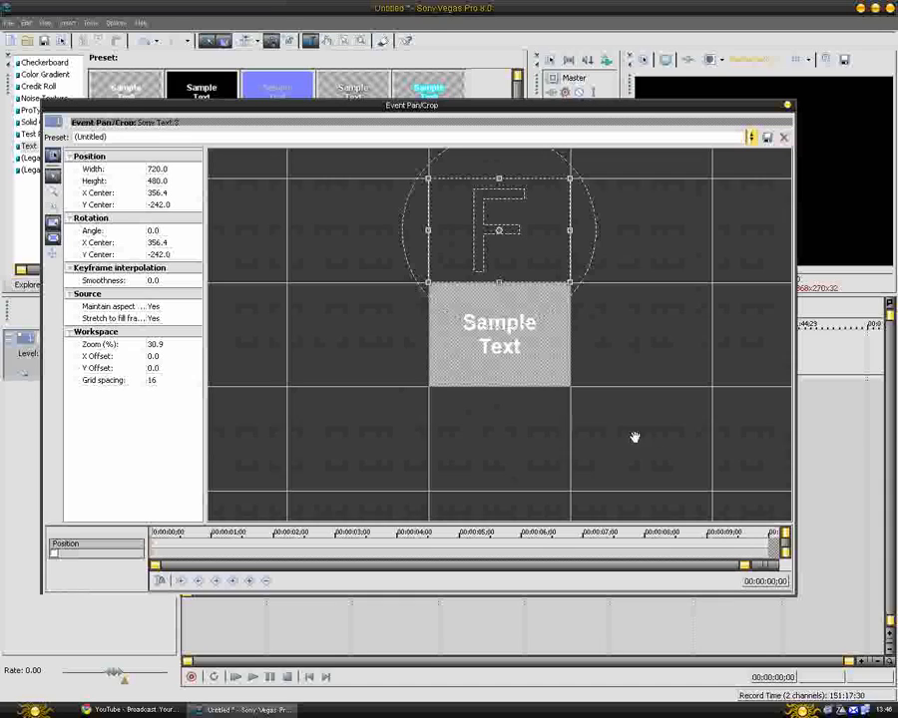
pyautogui.moveTo(663, 115); pyautogui.dragTo(629, 142)
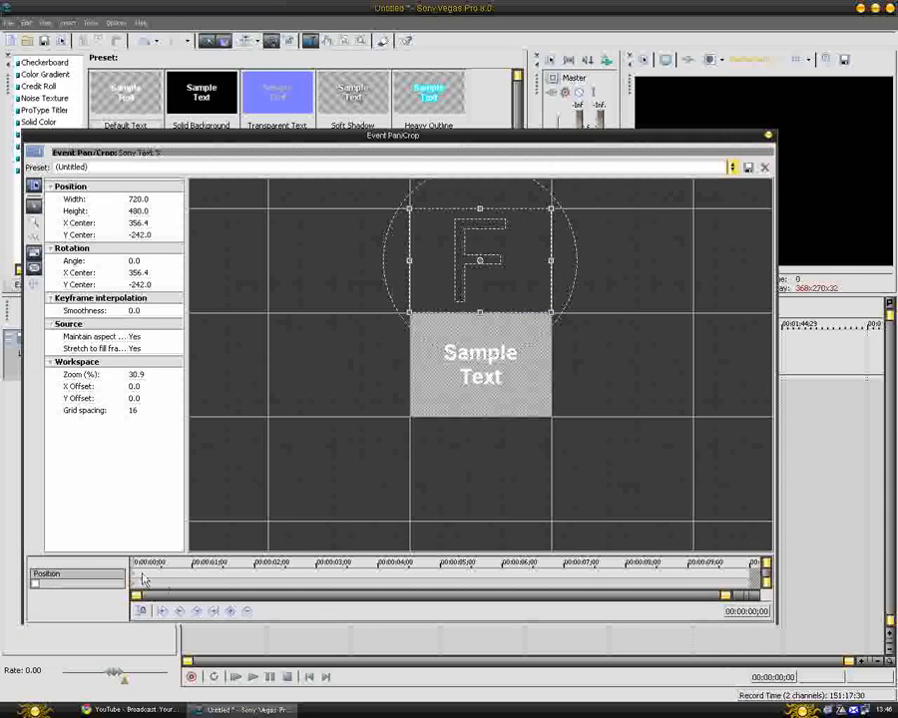
# Step: Move the pan/crop frame directly below the image at 10 seconds, with its Y centre at about 719
pyautogui.moveTo(131, 554); pyautogui.dragTo(768, 552)
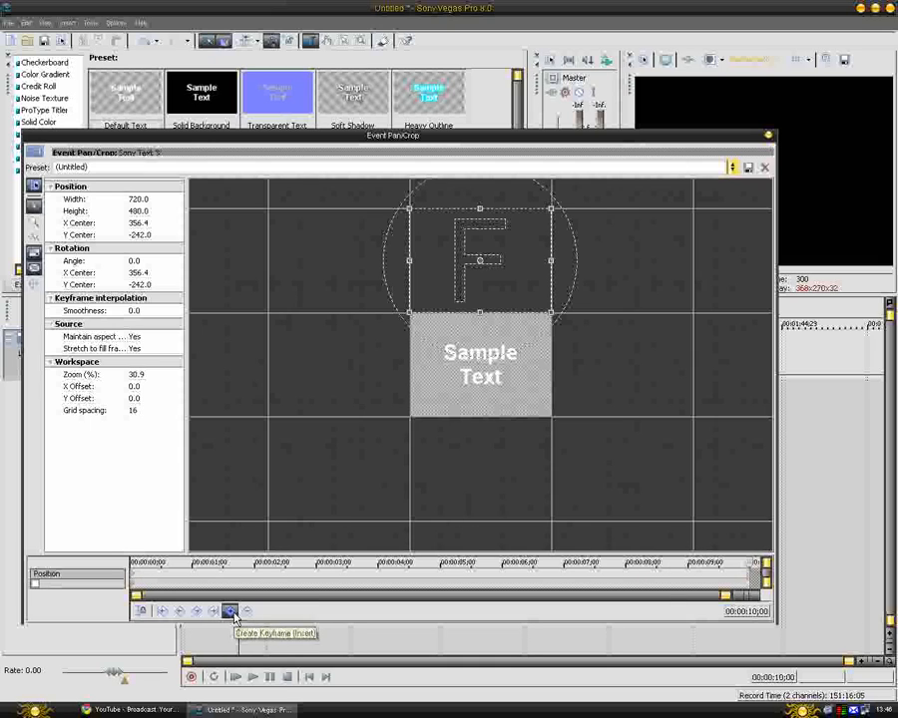
pyautogui.moveTo(519, 245); pyautogui.dragTo(524, 454)
pyautogui.moveTo(518, 453); pyautogui.dragTo(521, 454)
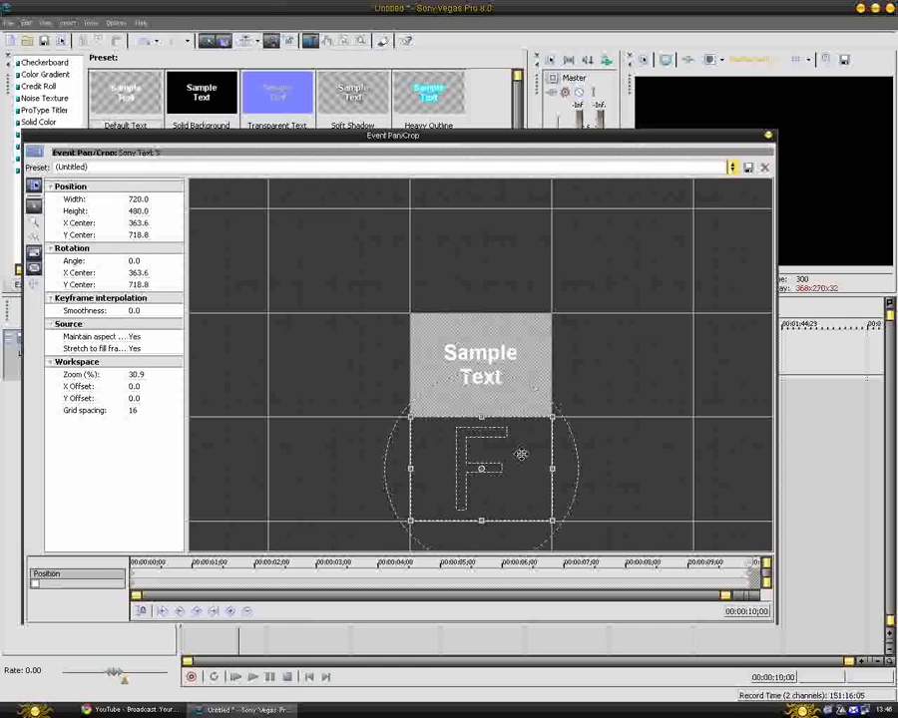
pyautogui.click(768, 136)
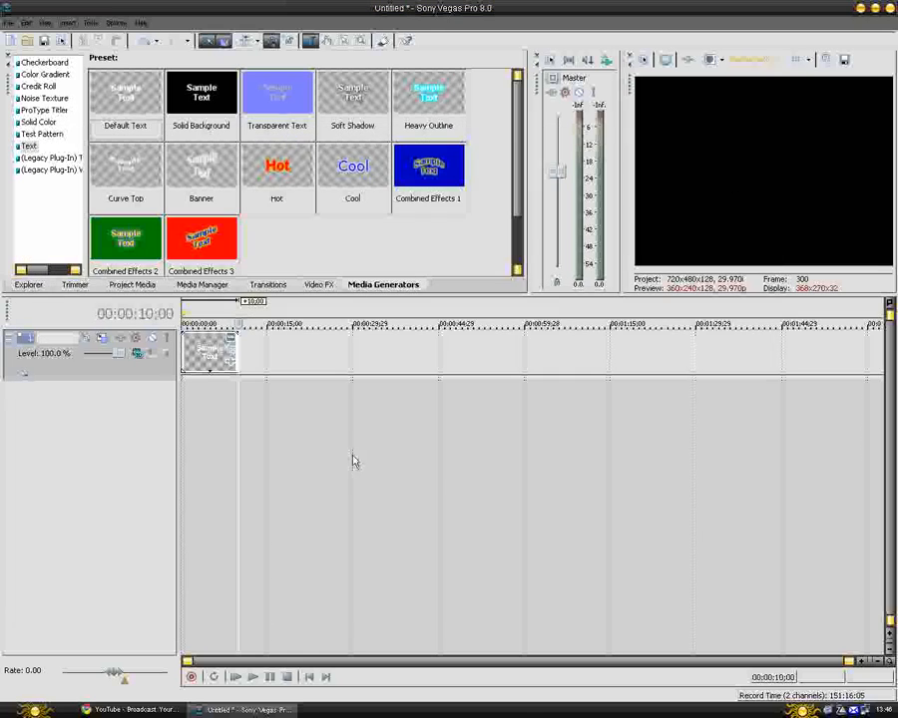
# Step: Play the text scroll animation from the start and scrub back through it to the first frame
pyautogui.click(236, 678)
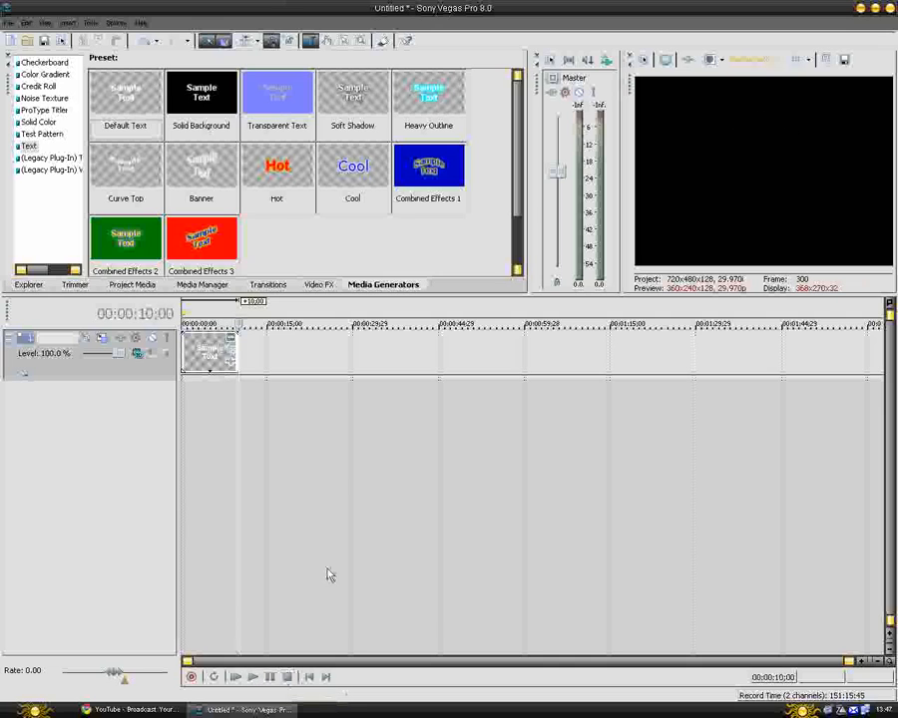
pyautogui.moveTo(244, 323); pyautogui.dragTo(231, 324)
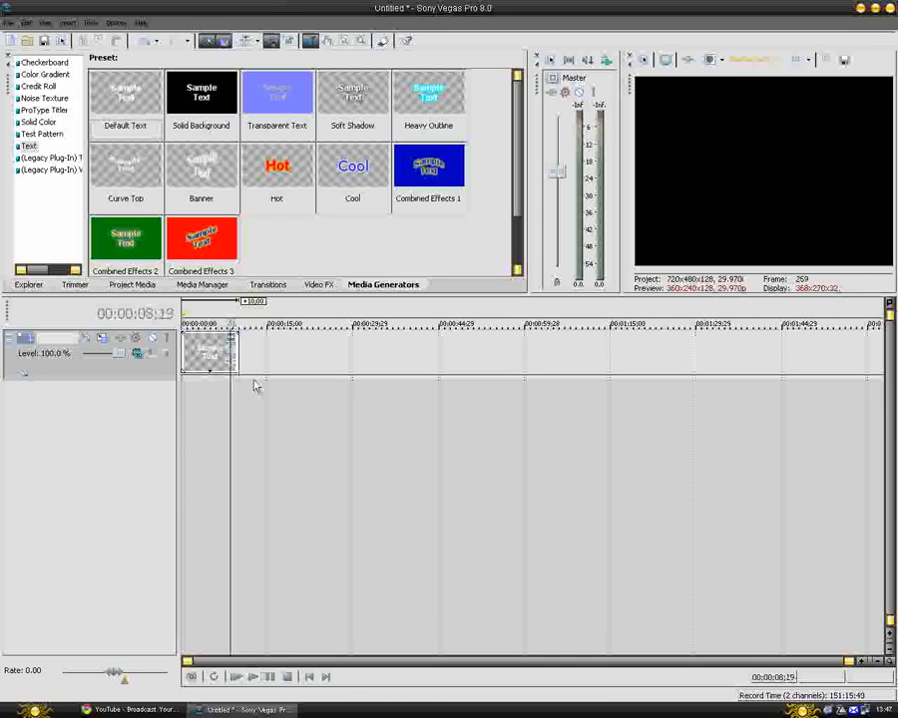
pyautogui.moveTo(231, 413); pyautogui.dragTo(157, 424)
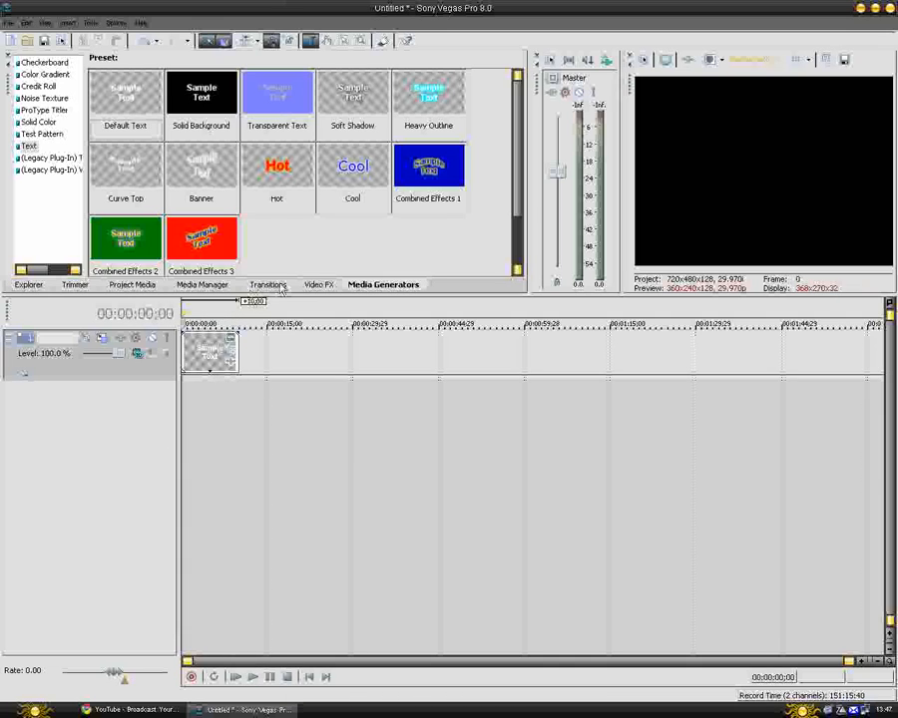
# Step: Add a Standard Noise texture event at the start of a new track below the text track
pyautogui.click(62, 98)
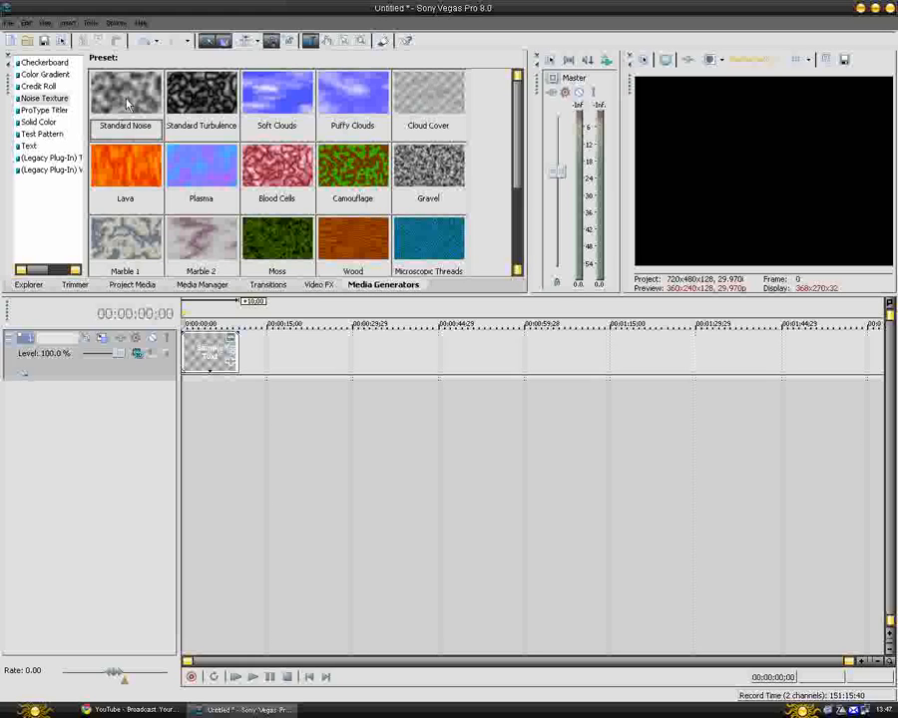
pyautogui.moveTo(313, 296); pyautogui.dragTo(175, 431)
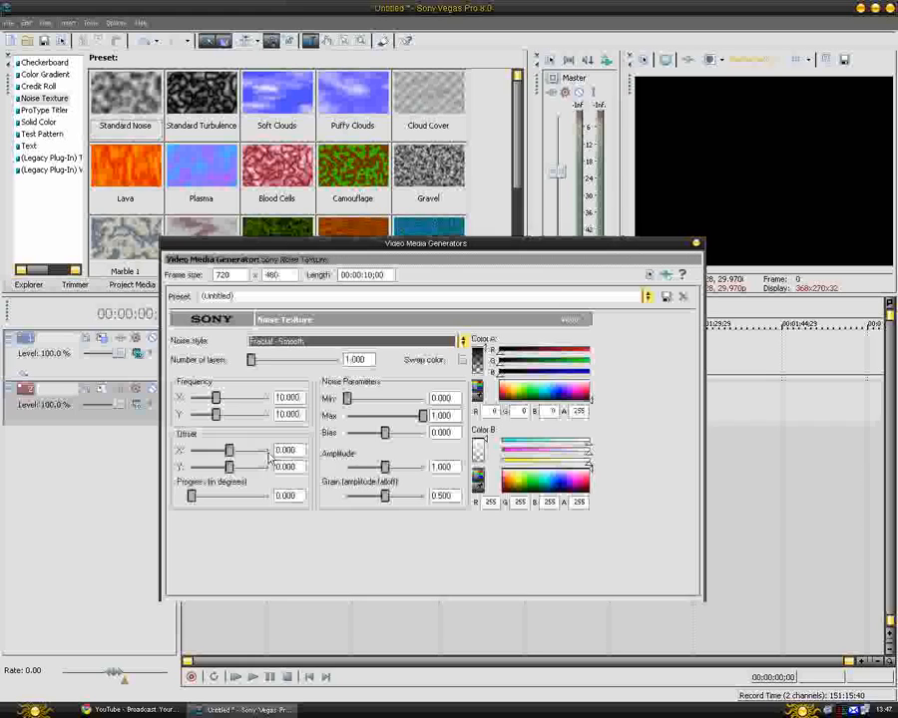
pyautogui.moveTo(447, 233); pyautogui.dragTo(435, 198)
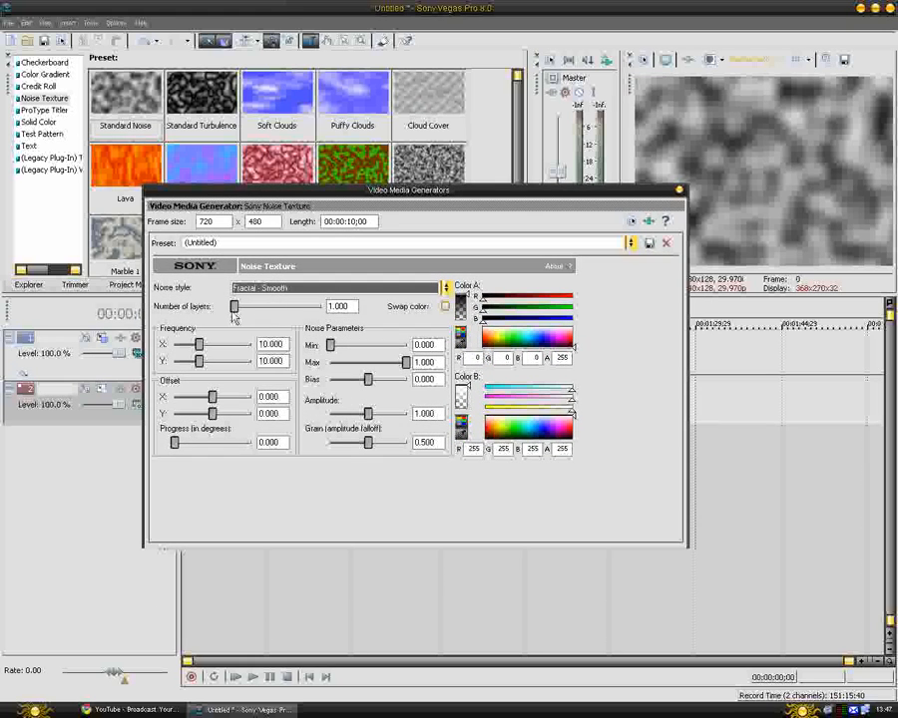
# Step: Set the noise style to Marble - Light Grain with 5 layers and a progress of 10 degrees
pyautogui.click(293, 291)
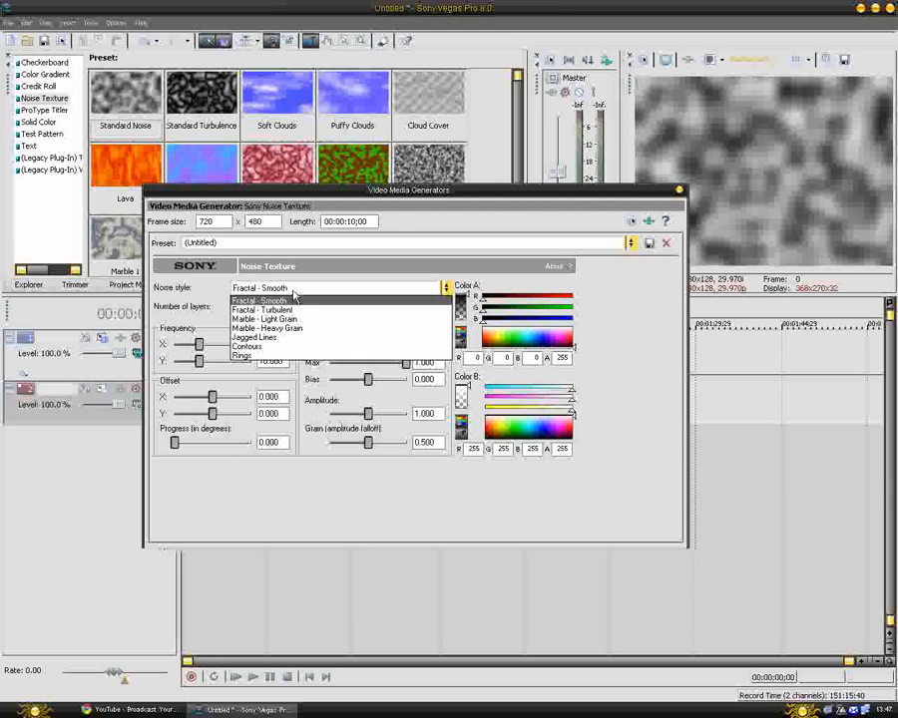
pyautogui.click(271, 319)
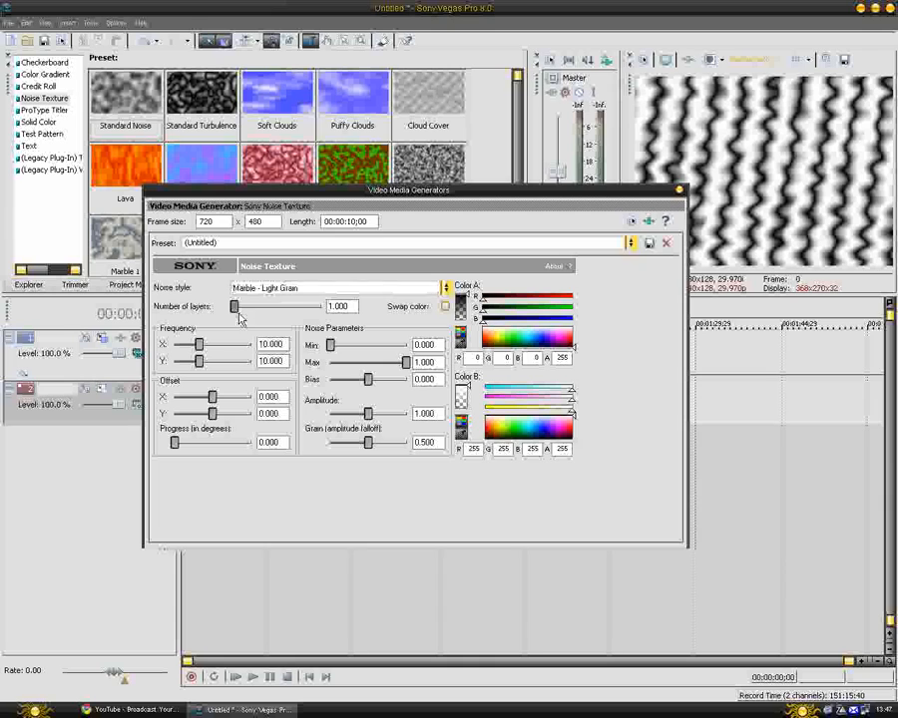
pyautogui.moveTo(235, 312); pyautogui.dragTo(335, 312)
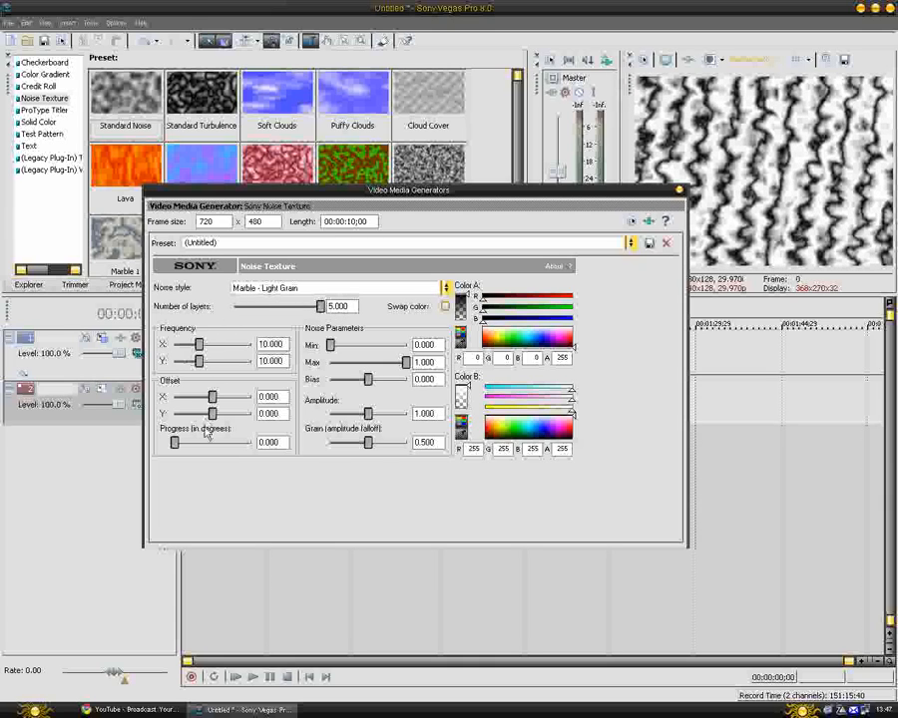
pyautogui.moveTo(175, 444); pyautogui.dragTo(253, 442)
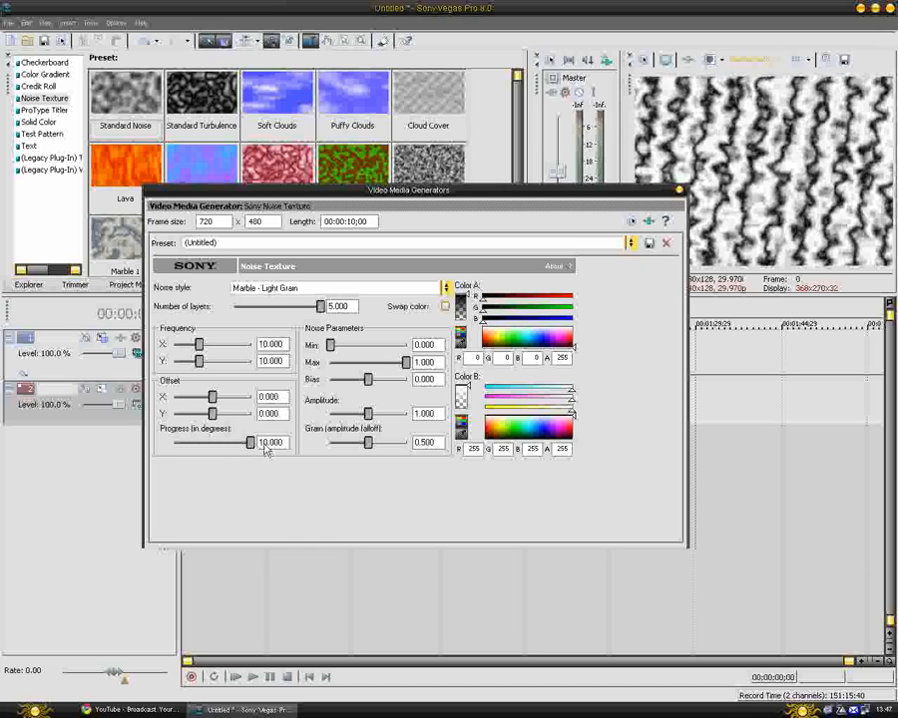
# Step: Set the noise texture's grain to 1.000, amplitude to 1.250 and minimum to 0.900, and close its settings
pyautogui.moveTo(368, 443); pyautogui.dragTo(426, 446)
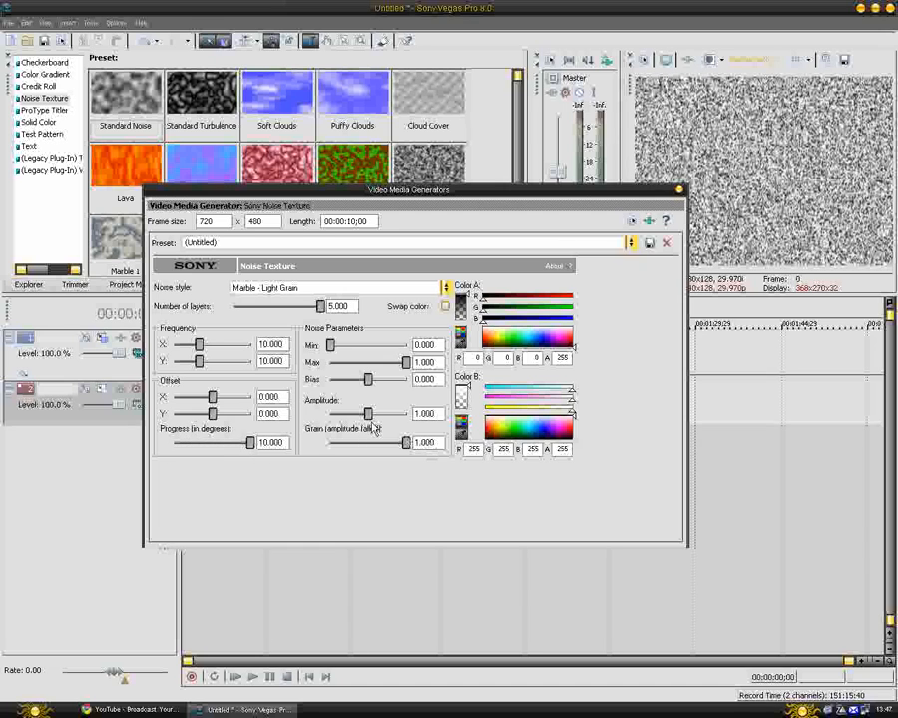
pyautogui.moveTo(371, 413); pyautogui.dragTo(382, 412)
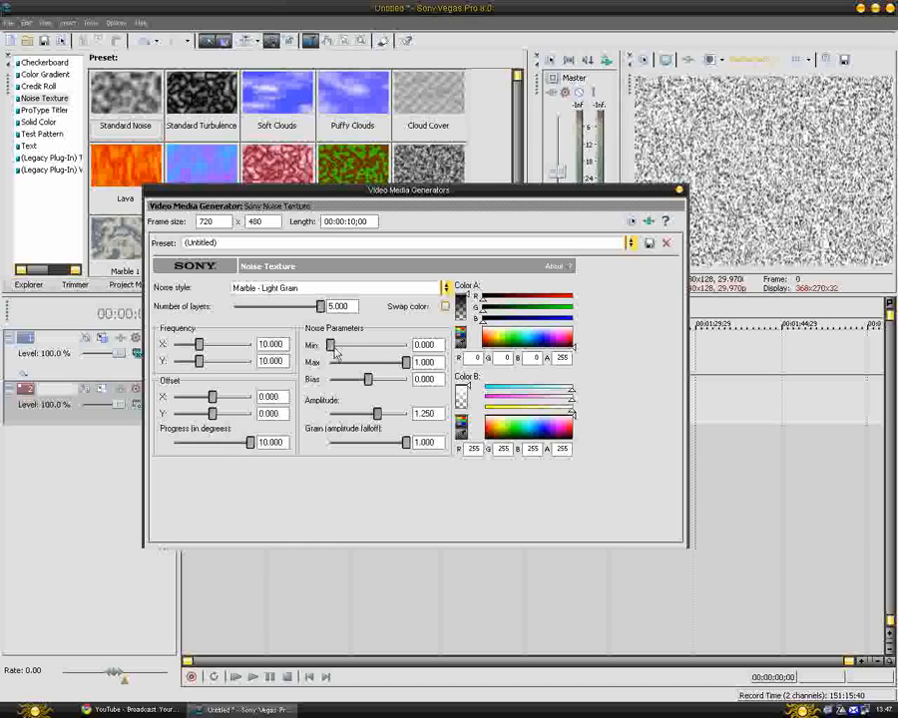
pyautogui.moveTo(335, 349); pyautogui.dragTo(405, 361)
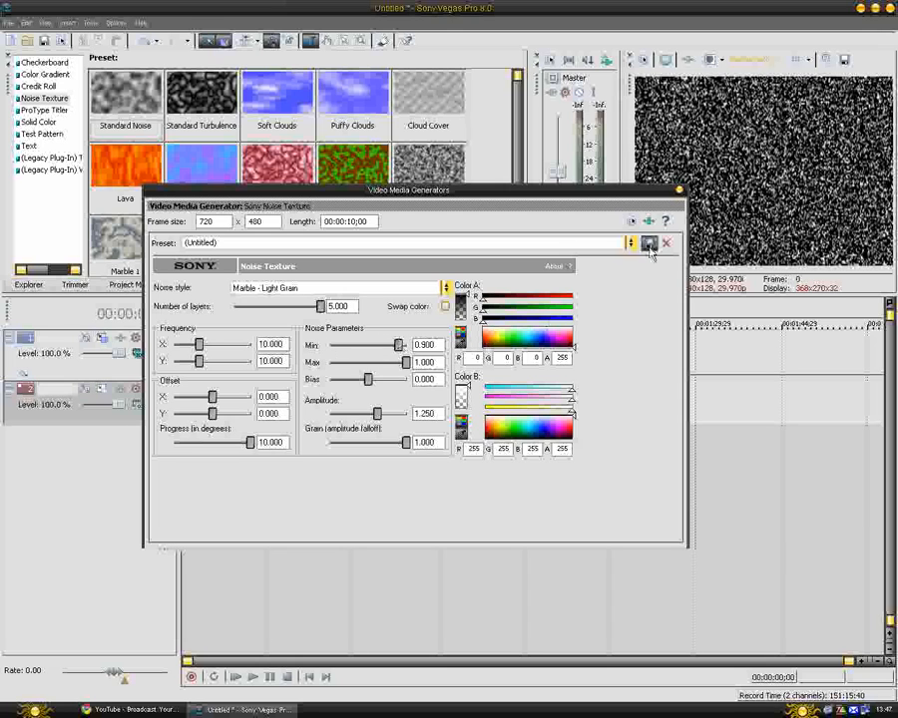
pyautogui.click(679, 190)
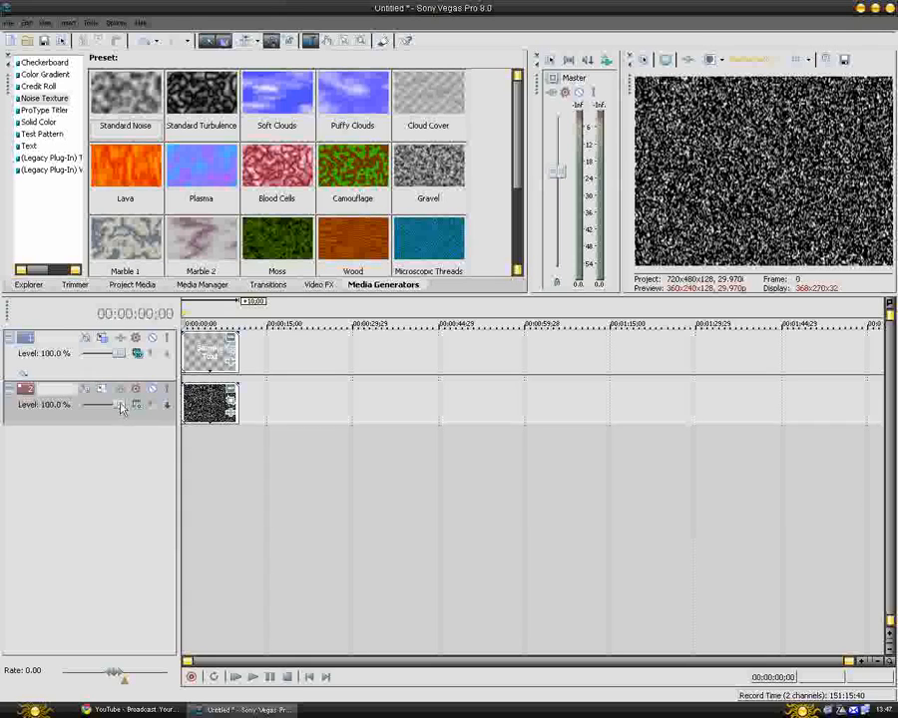
# Step: Lower the noise track's level to about 37% and play the project from the start
pyautogui.moveTo(116, 409); pyautogui.dragTo(96, 405)
pyautogui.click(236, 676)
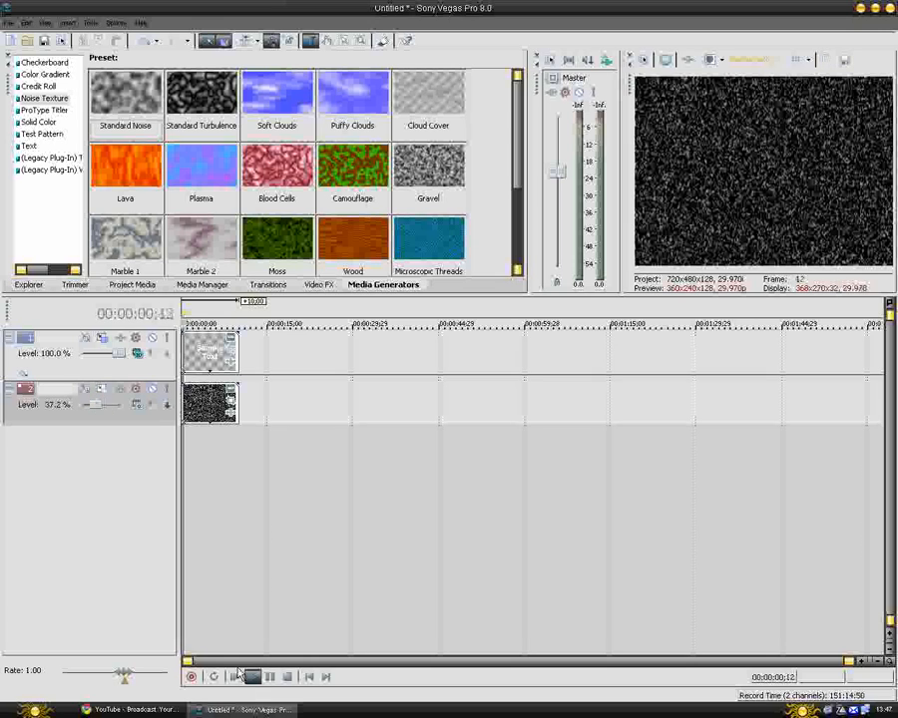